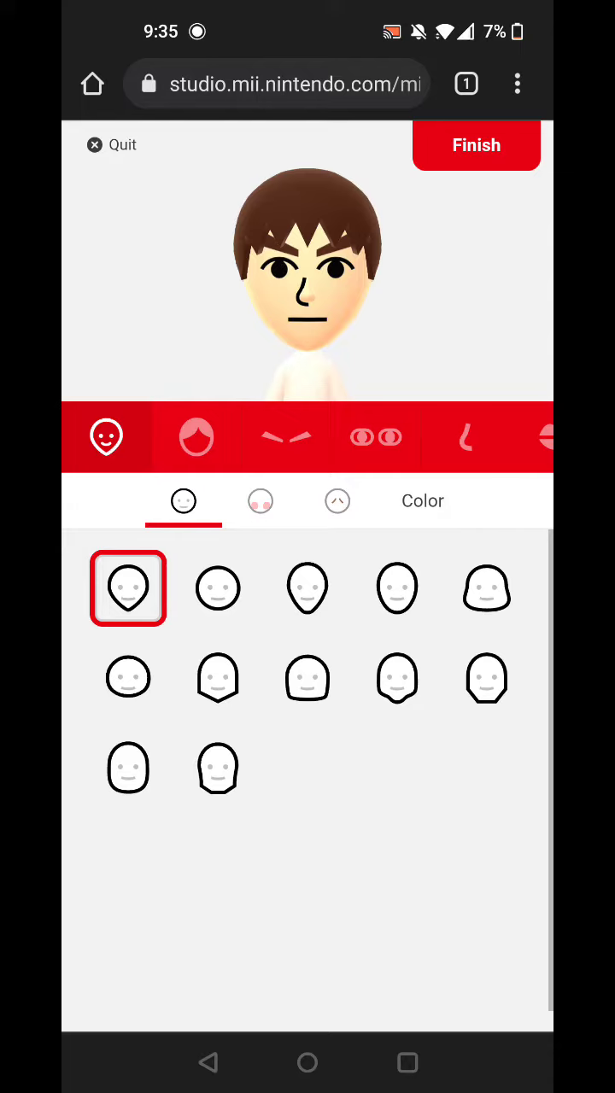
Give the Mii a new face shape, cheek wrinkles and golden yellow-orange skin.
left_click(217, 678)
left_click(337, 500)
left_click(128, 678)
left_click(422, 500)
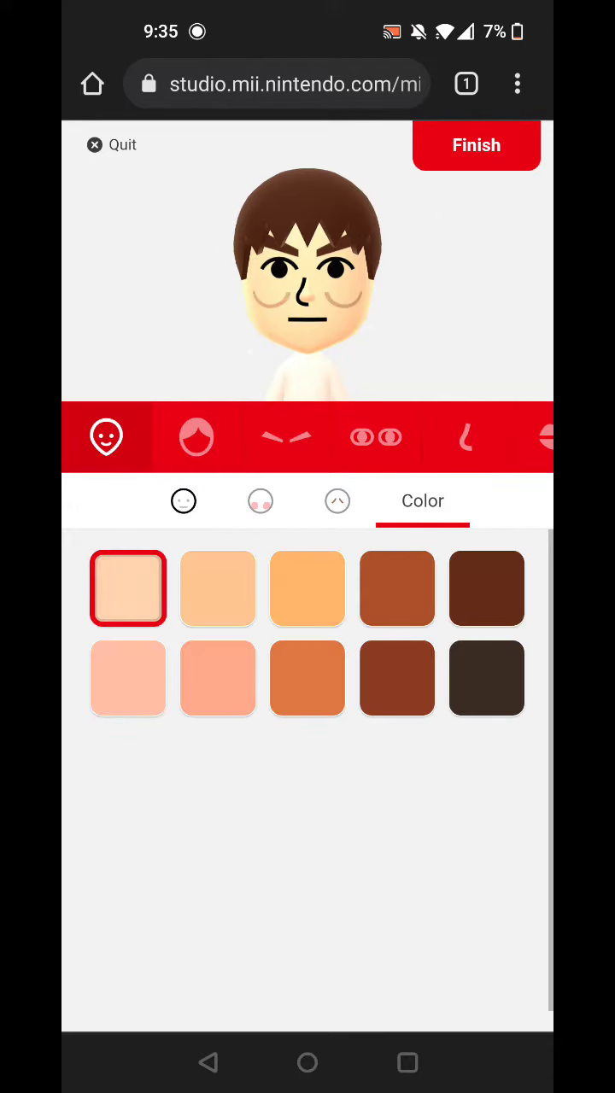
left_click(307, 588)
Give the Mii the shoulder-length bob hairstyle coloured black.
left_click(195, 437)
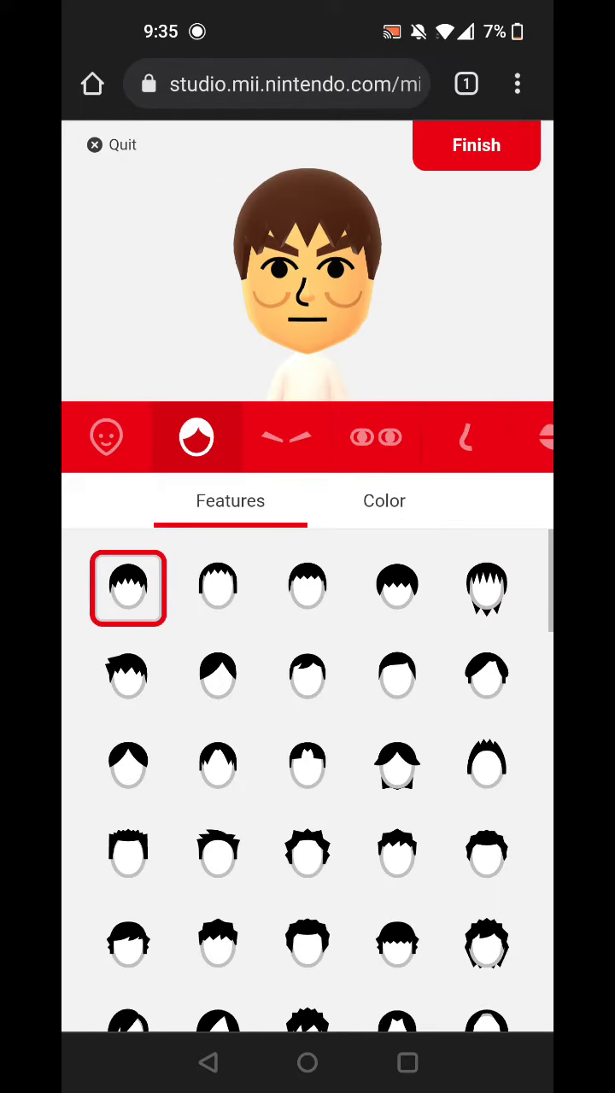
scroll(308, 768, "down", 3)
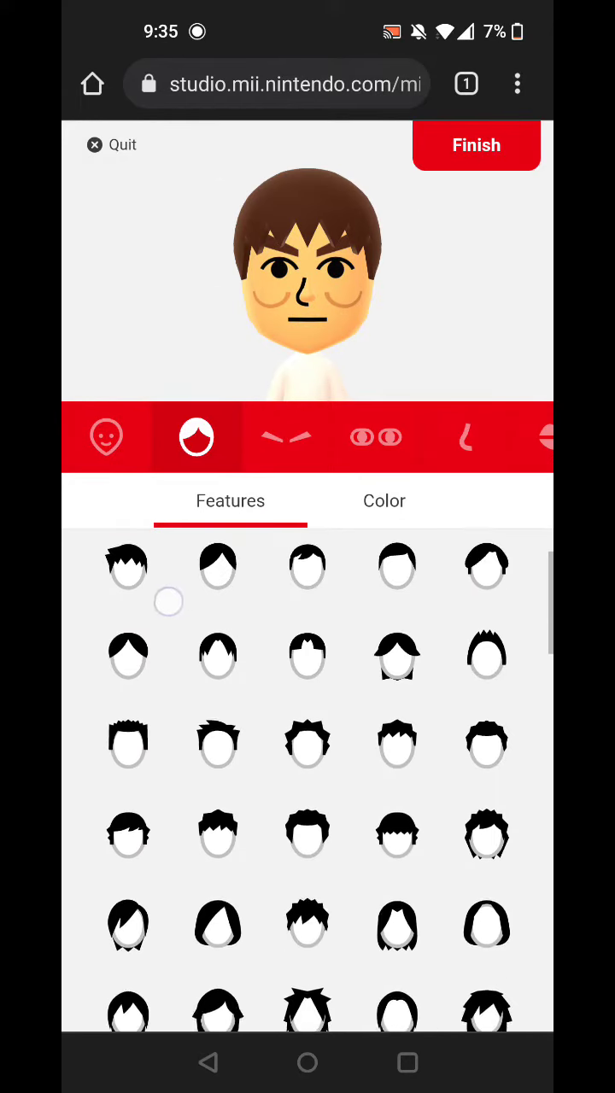
scroll(307, 769, "down", 5)
scroll(307, 768, "down", 5)
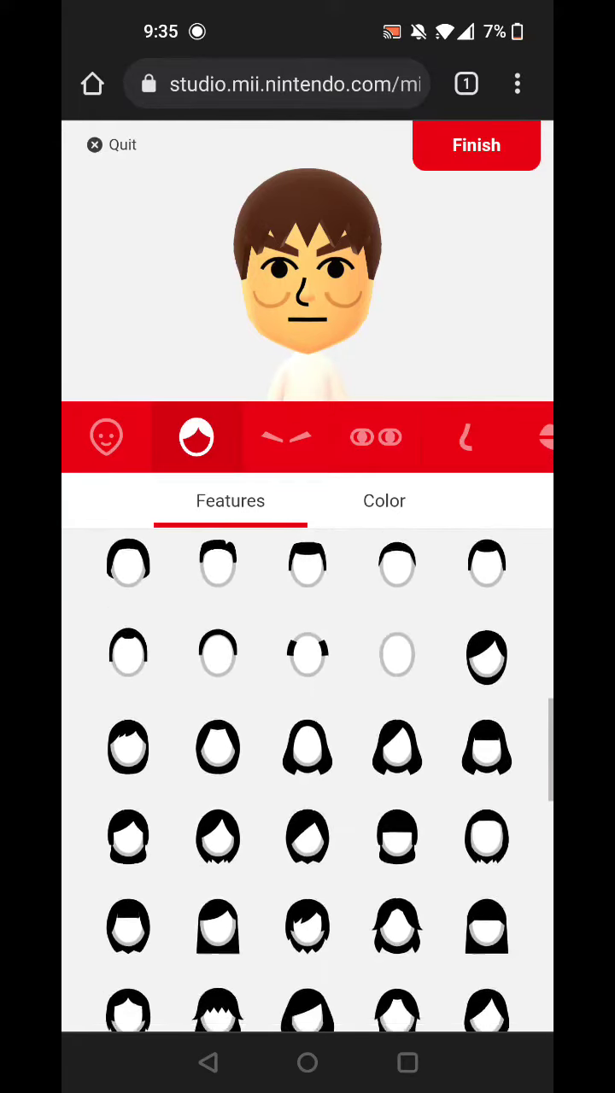
scroll(307, 768, "down", 5)
scroll(307, 769, "down", 2)
left_click(129, 570)
left_click(384, 501)
left_click(128, 588)
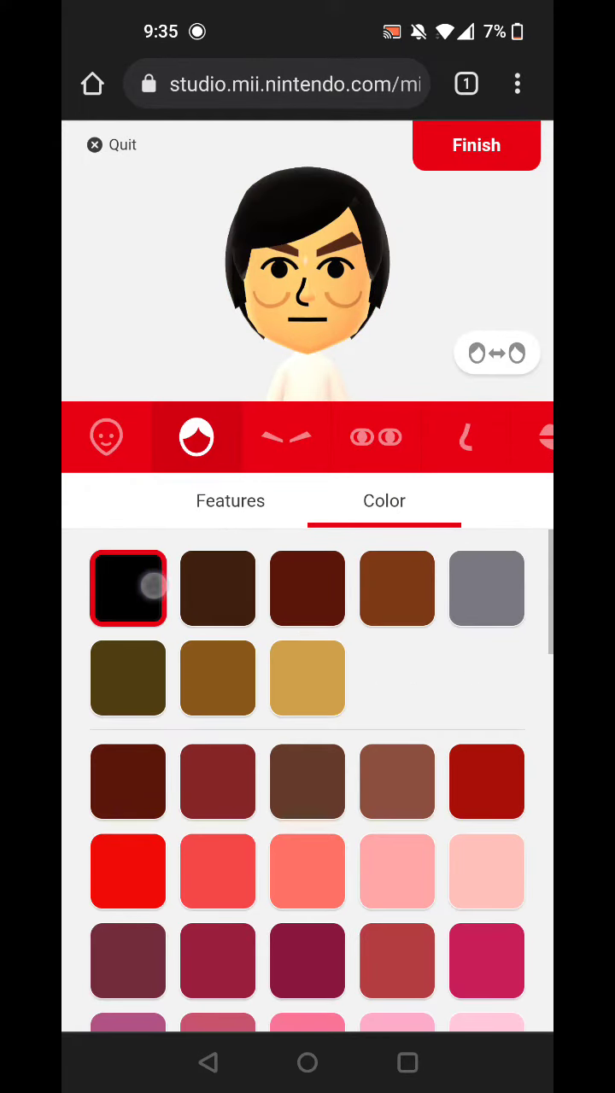
left_click(286, 437)
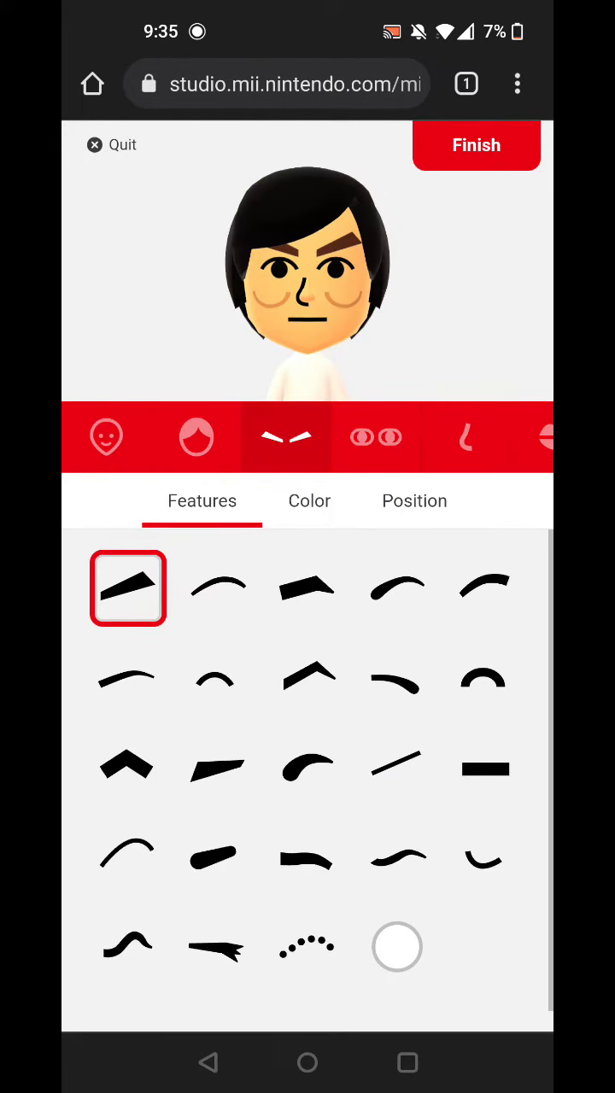
Choose a different eyebrow shape and colour the eyebrows black.
left_click(397, 588)
left_click(309, 500)
left_click(128, 588)
Flatten, shrink, spread apart and slightly raise the eyebrows.
left_click(414, 500)
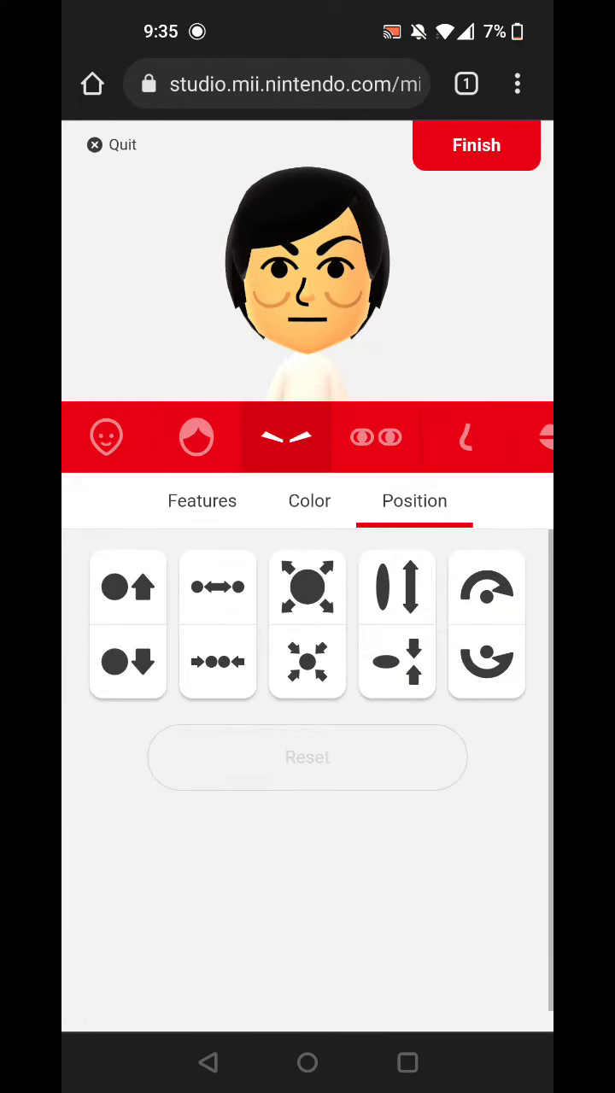
left_click(487, 587)
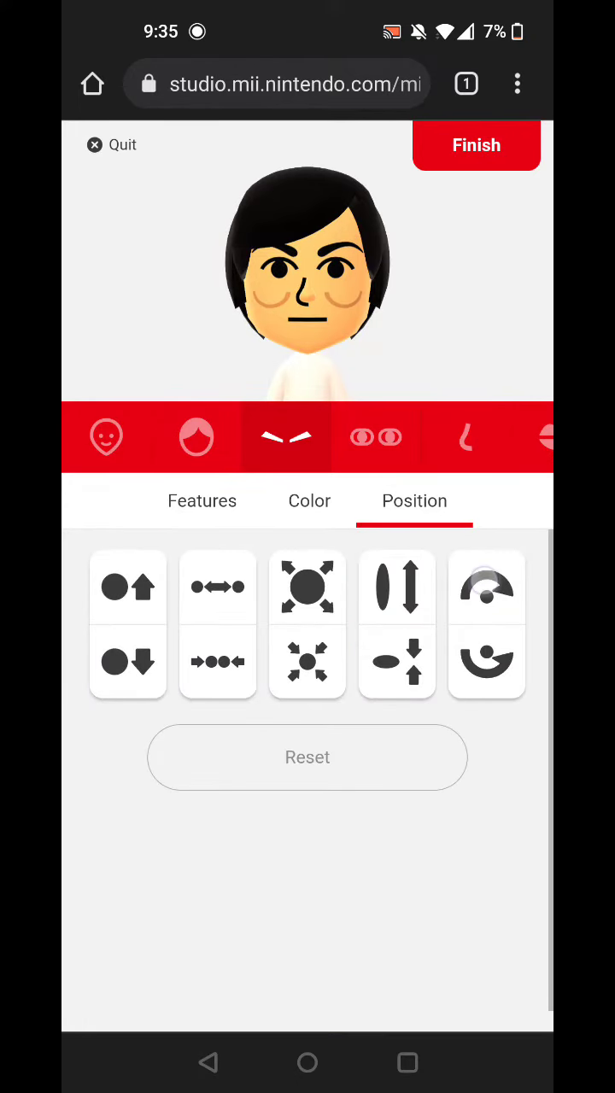
left_click(308, 662)
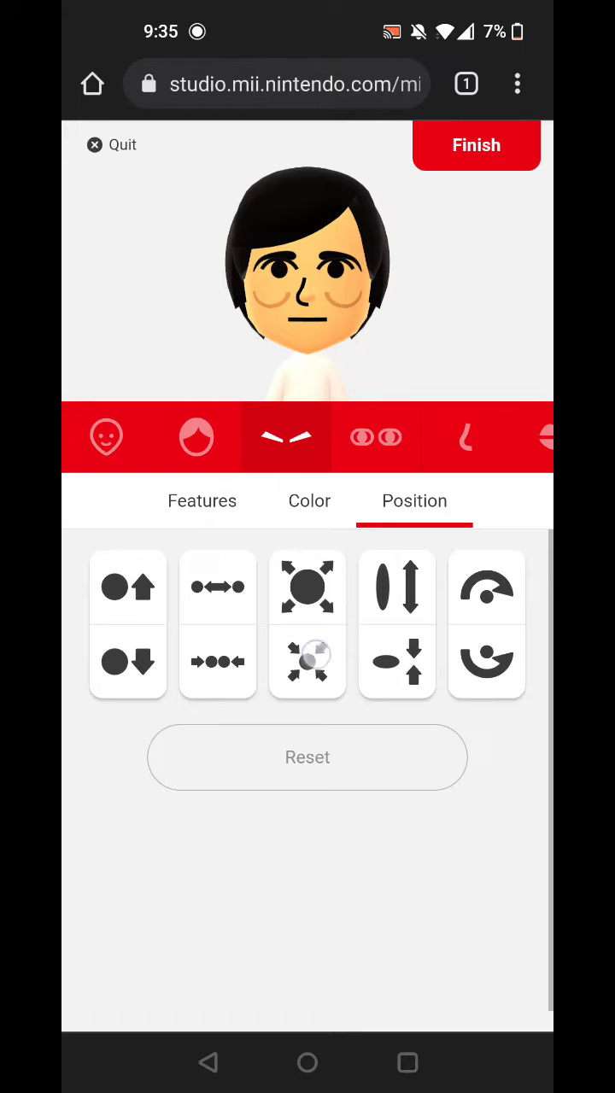
left_click(218, 588)
left_click(128, 588)
left_click(376, 437)
scroll(307, 768, "down", 2)
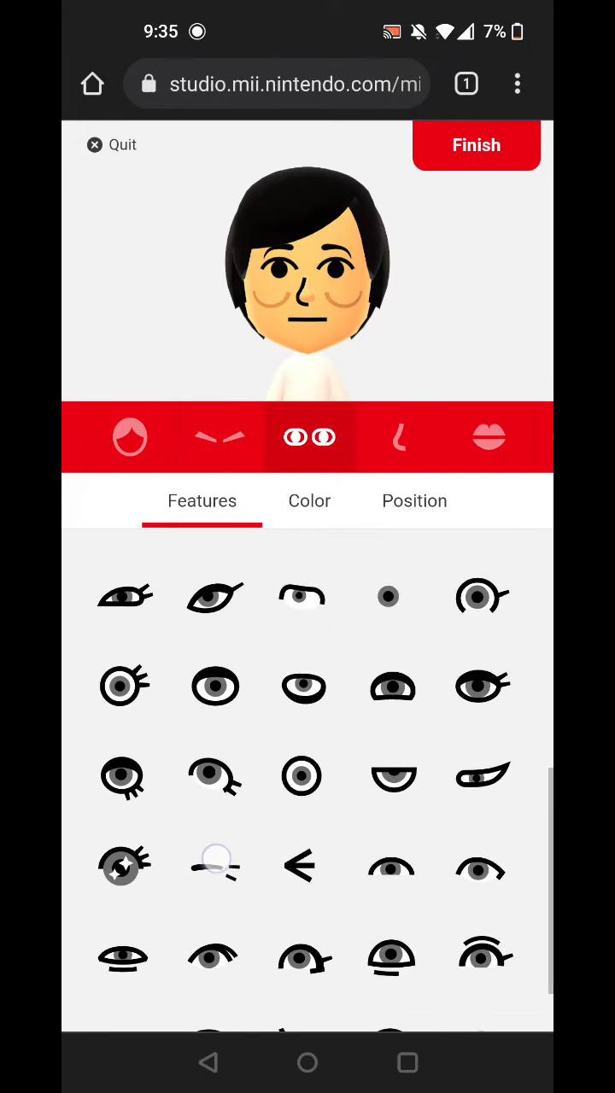
Use the smiling closed eyes, tilted slightly, made smaller and spread apart.
left_click(215, 870)
left_click(309, 501)
left_click(414, 500)
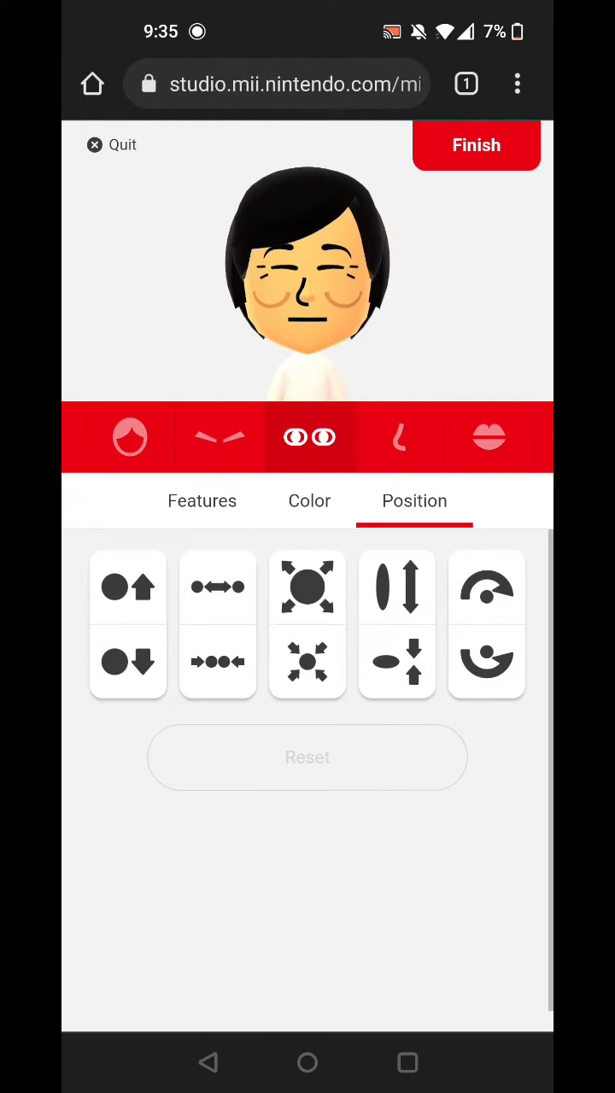
left_click(486, 588)
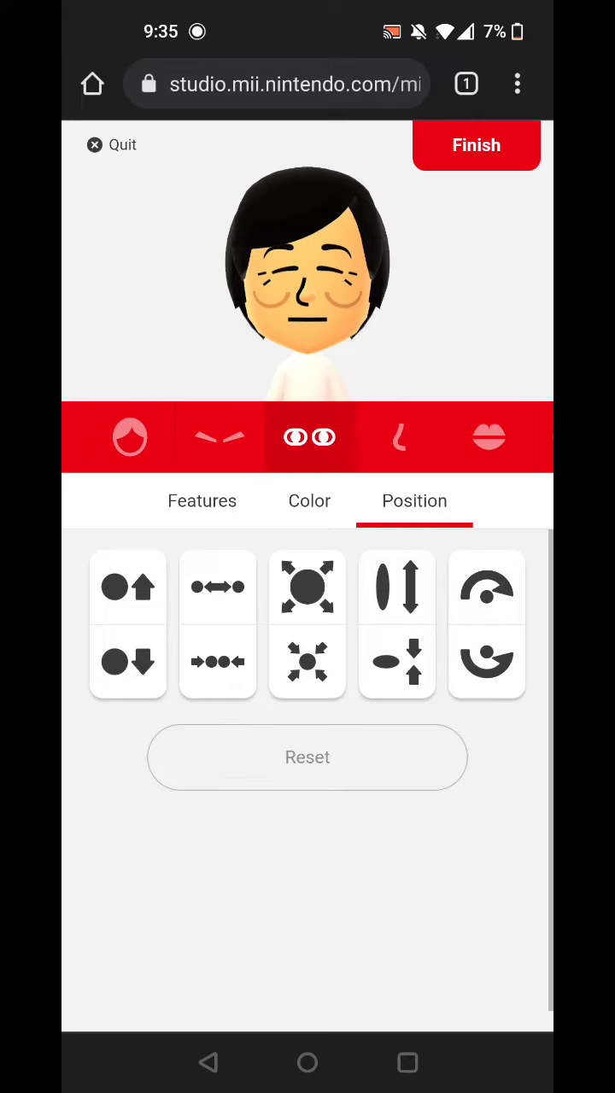
left_click(308, 662)
left_click(217, 587)
left_click(401, 437)
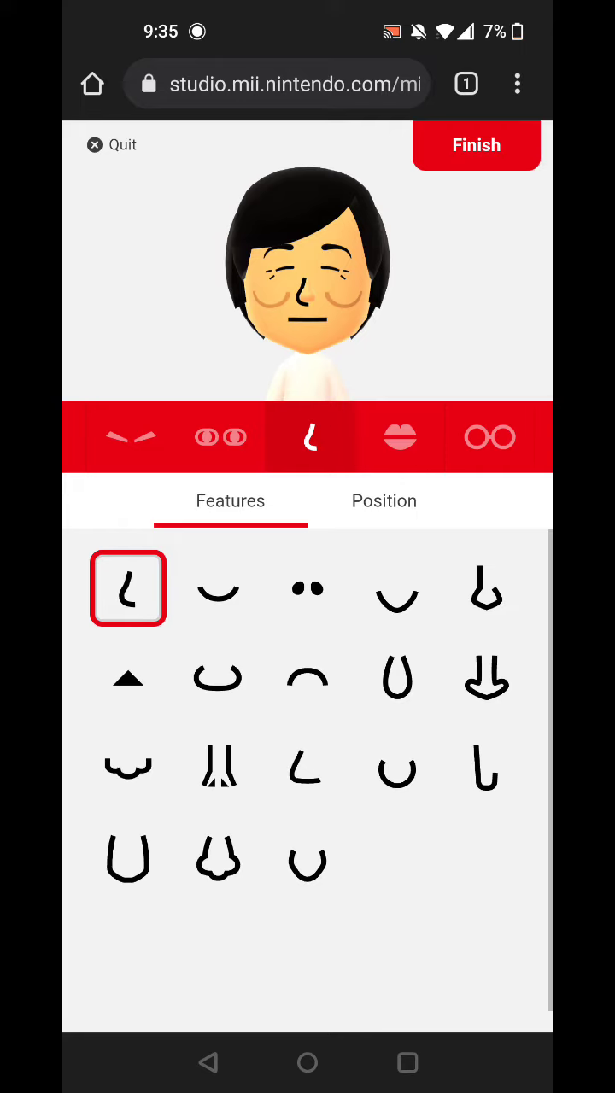
Choose a wider nose shape and make it bigger.
left_click(128, 768)
left_click(384, 500)
left_click(352, 588)
Give the Mii a smiling mouth, made slightly smaller.
left_click(400, 438)
left_click(397, 589)
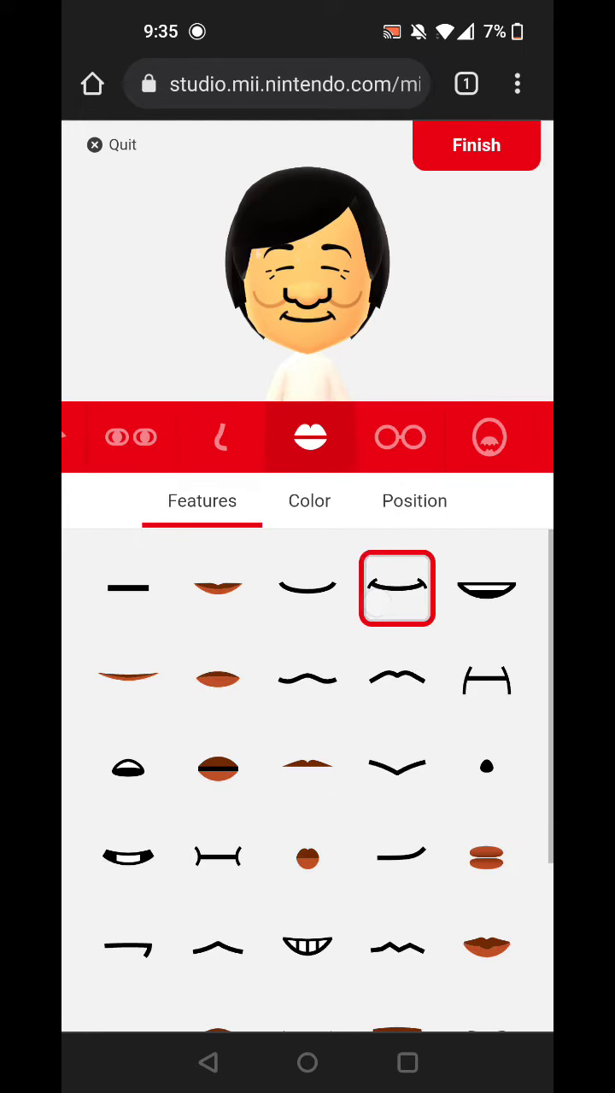
left_click(369, 513)
left_click(311, 660)
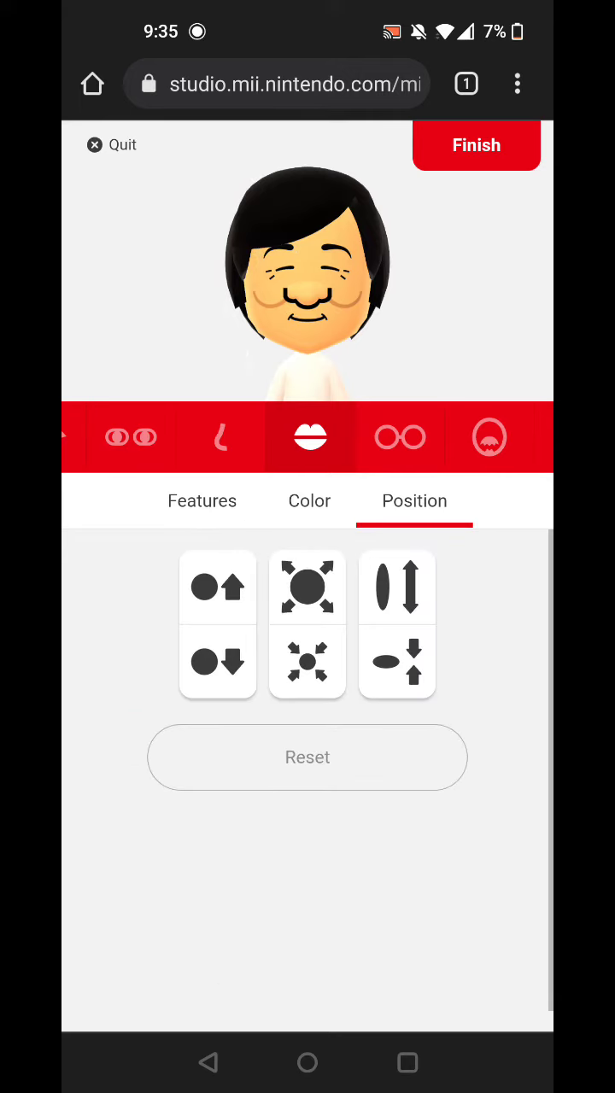
left_click(399, 437)
Adjust the Mii's height slightly and make its build a little heavier.
left_click(399, 438)
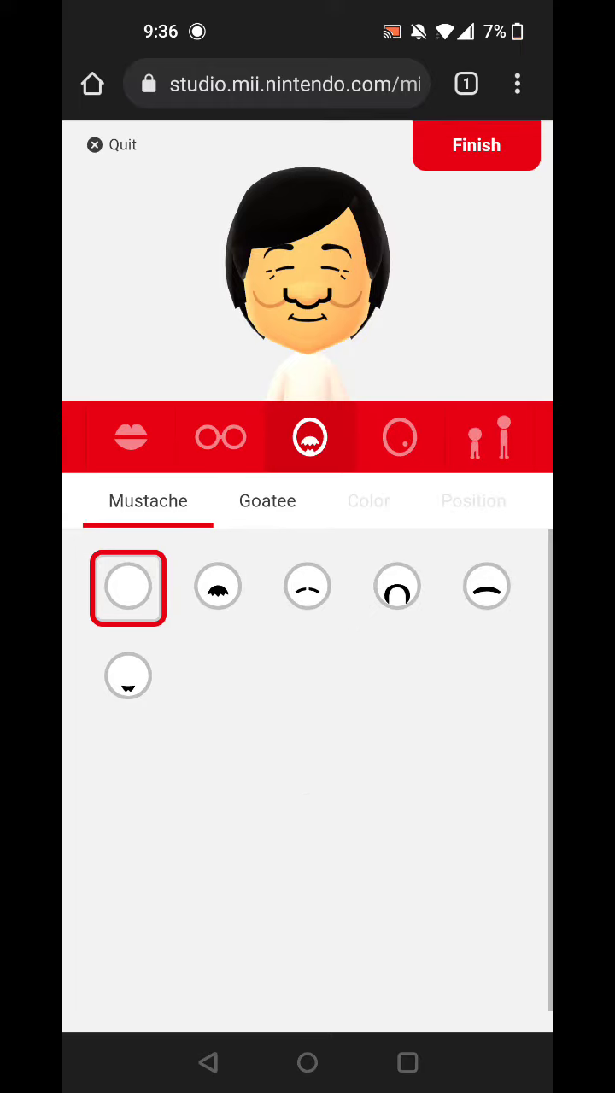
left_click(490, 438)
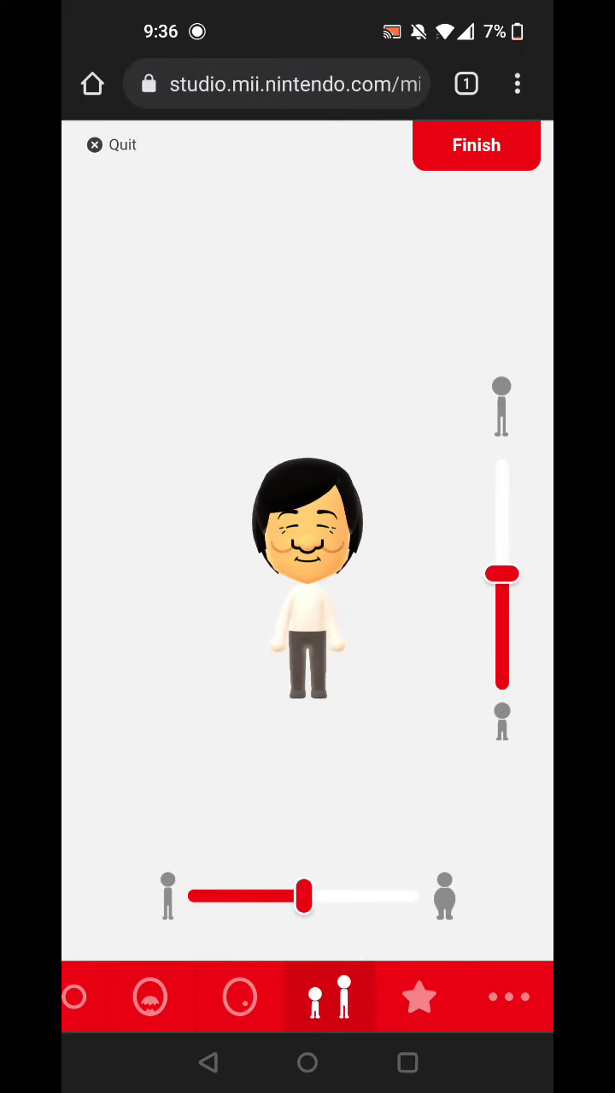
left_click_drag(477, 589, 465, 574)
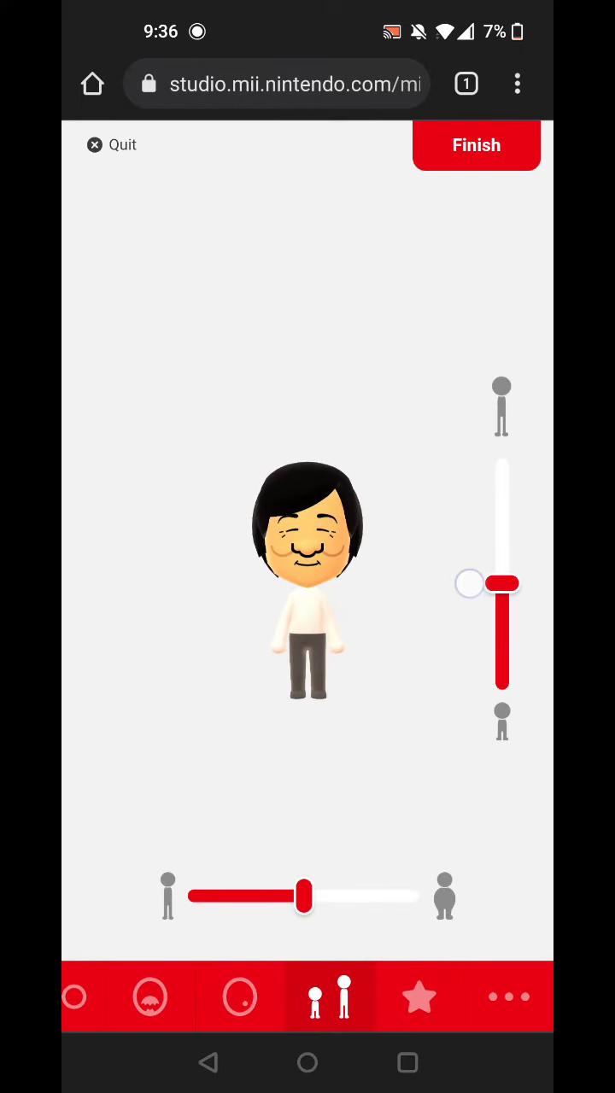
left_click_drag(304, 897, 311, 896)
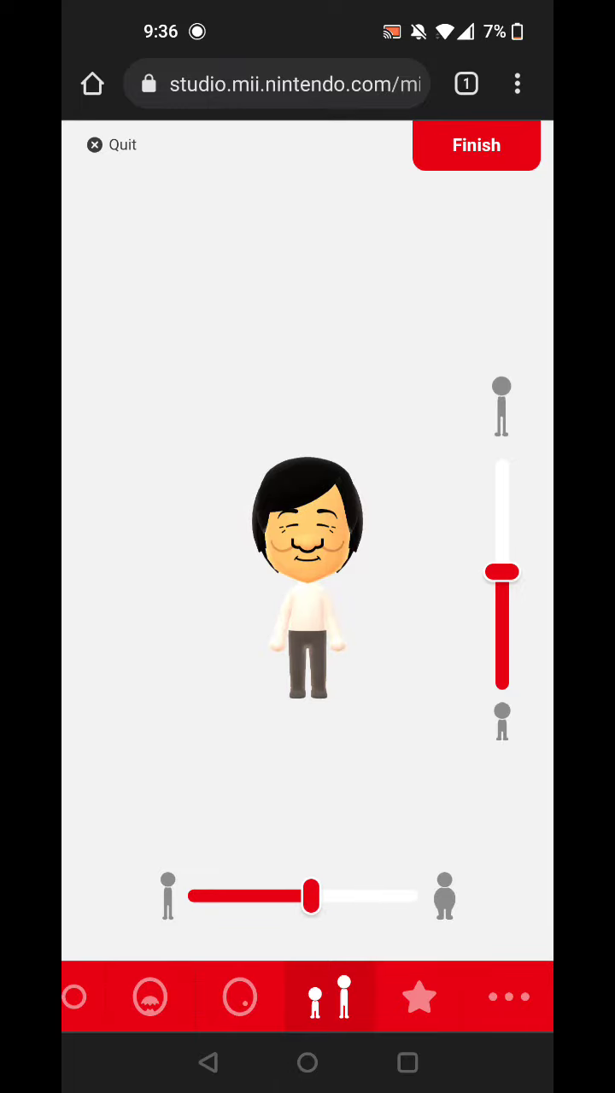
Set white as the favourite colour and finish to reach the save prompt.
left_click(419, 996)
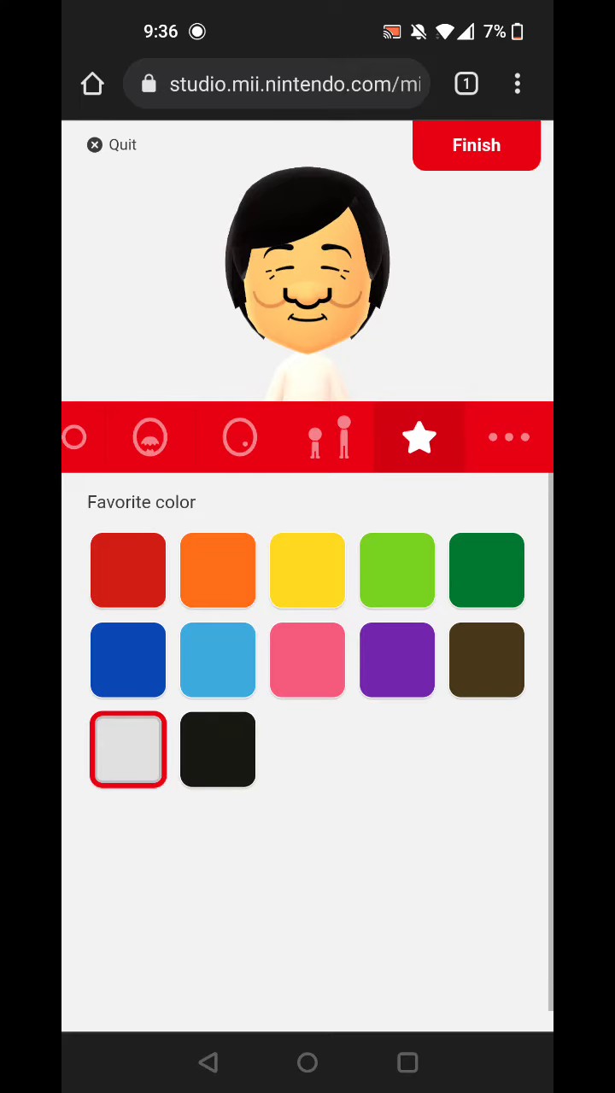
left_click(476, 146)
left_click(307, 617)
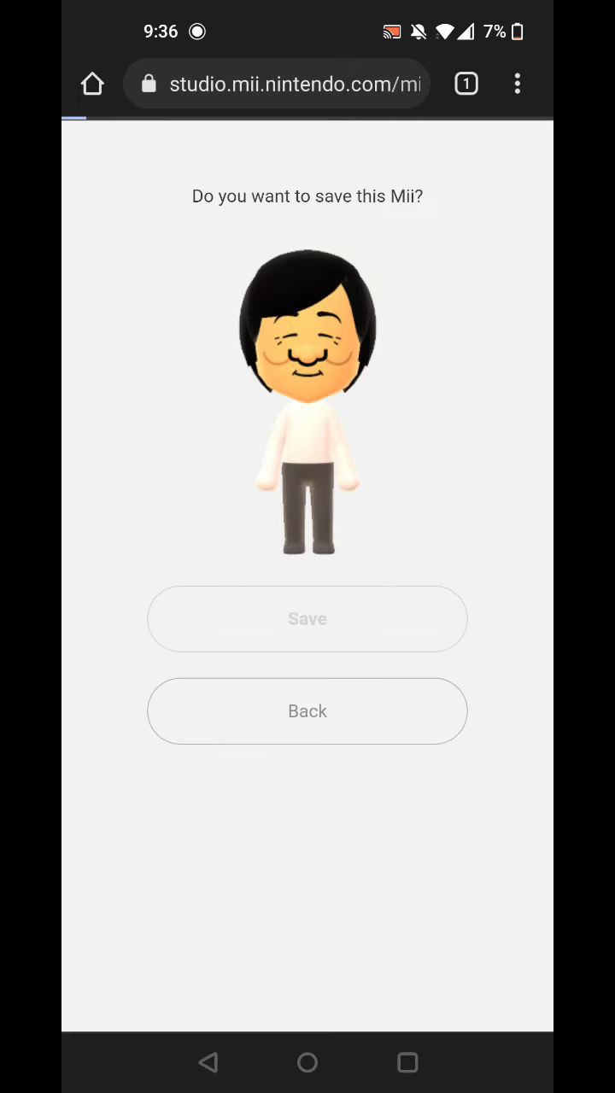